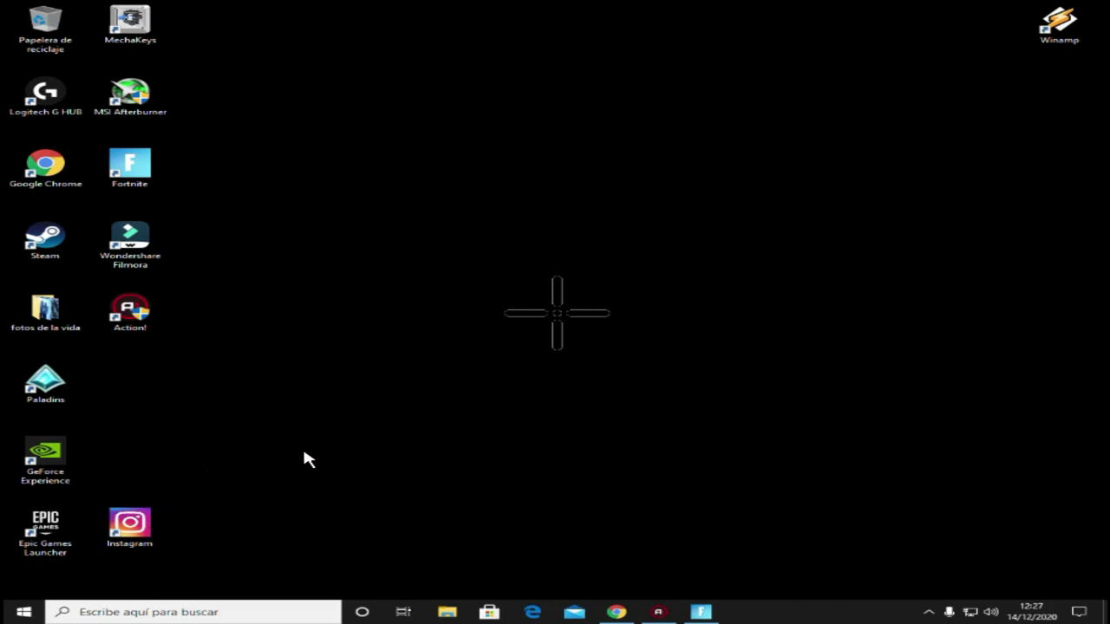
# Step: Open the Juegos category in Windows Settings and review the keyboard shortcuts on the Barra de juego page
pyautogui.click(25, 611)
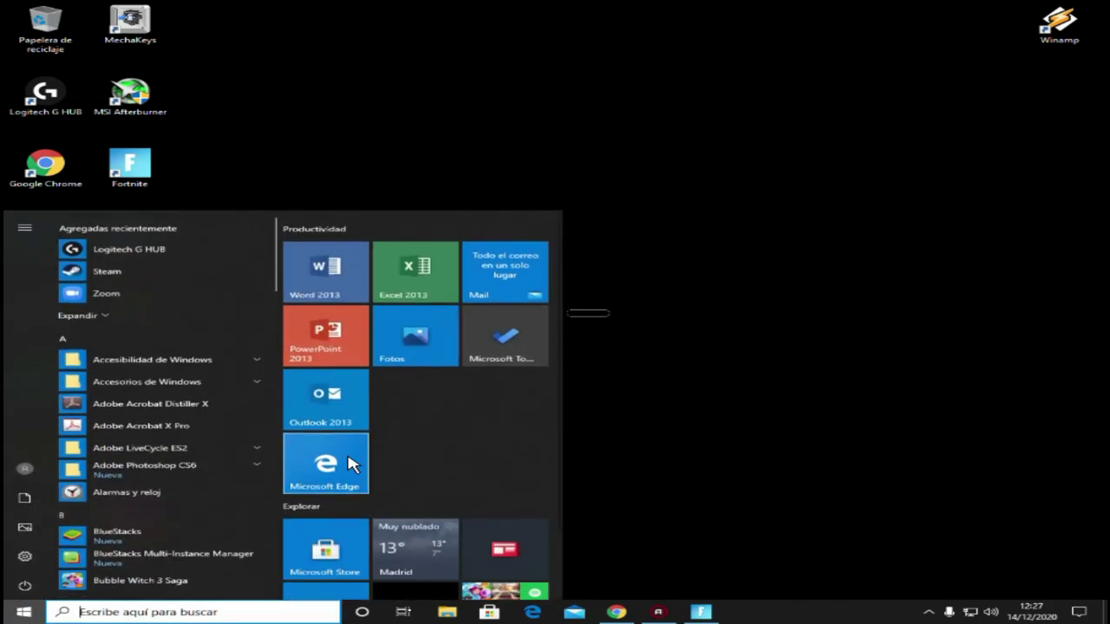
pyautogui.click(24, 565)
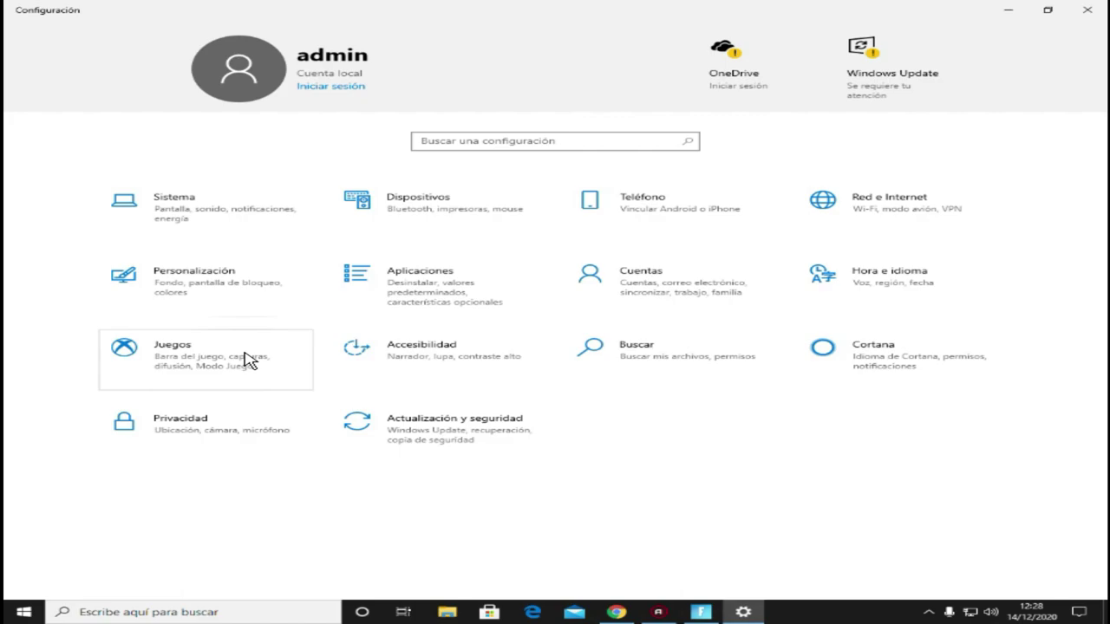
pyautogui.click(192, 366)
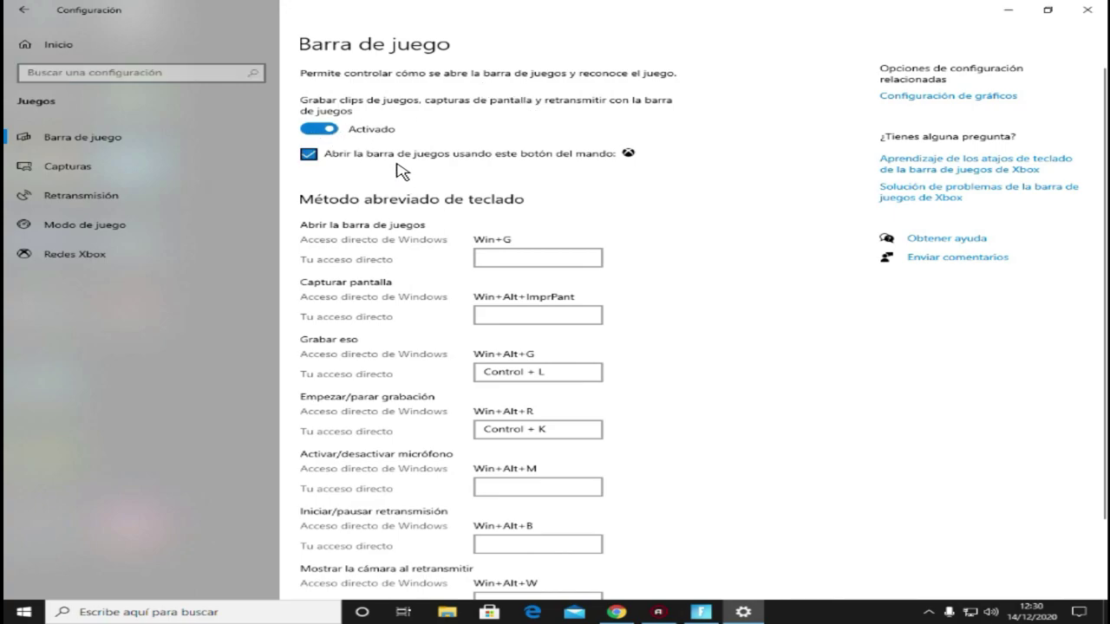
pyautogui.scroll(-1, 533, 254)
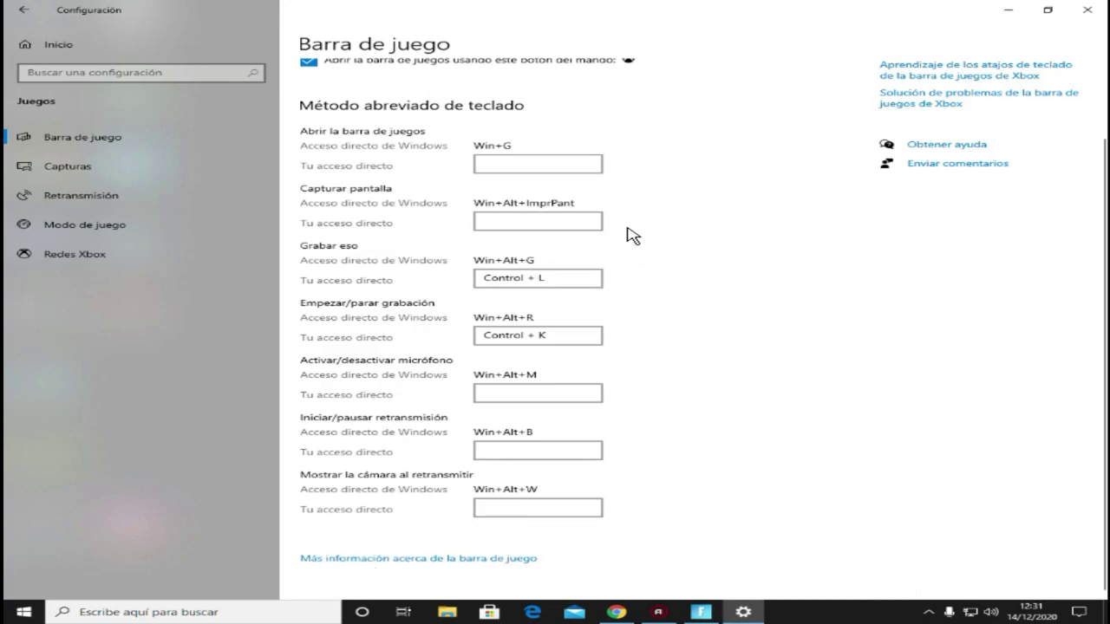
# Step: On the Capturas page, set the background recording length under Grabar el último to 30 segundos
pyautogui.click(135, 178)
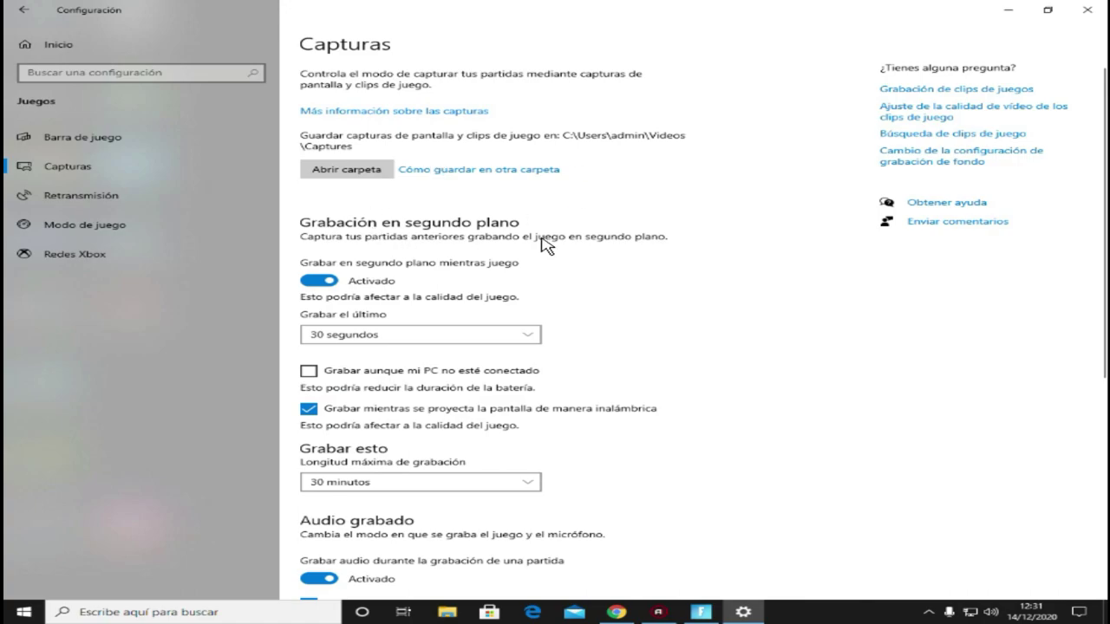
pyautogui.click(382, 338)
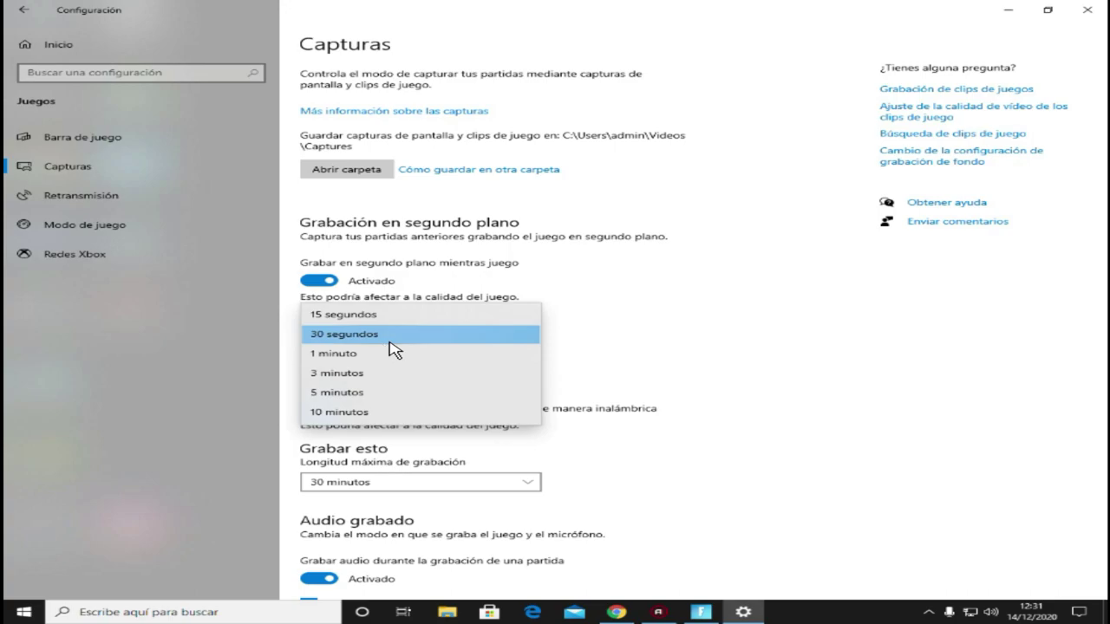
pyautogui.click(389, 342)
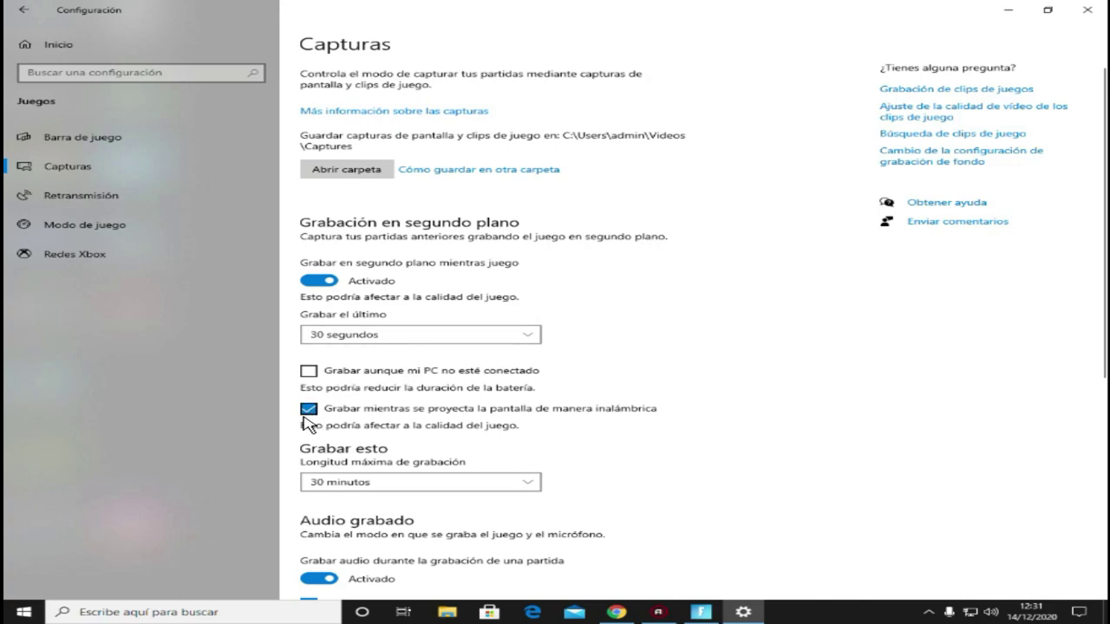
# Step: Set the maximum recording length under Grabar esto to 30 minutos
pyautogui.scroll(-2, 421, 375)
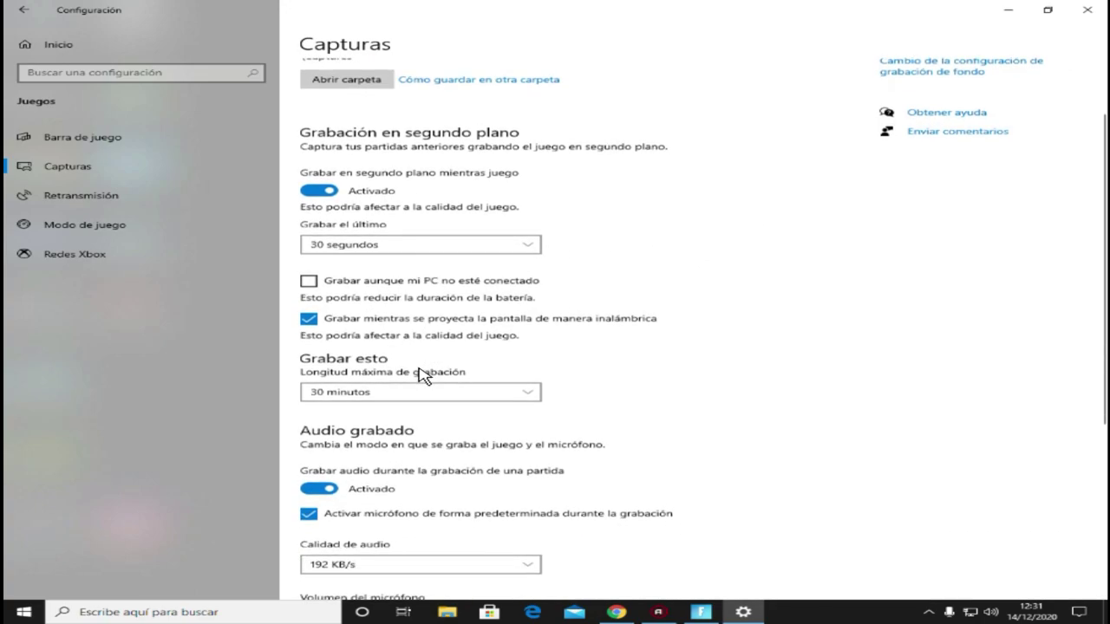
pyautogui.click(396, 399)
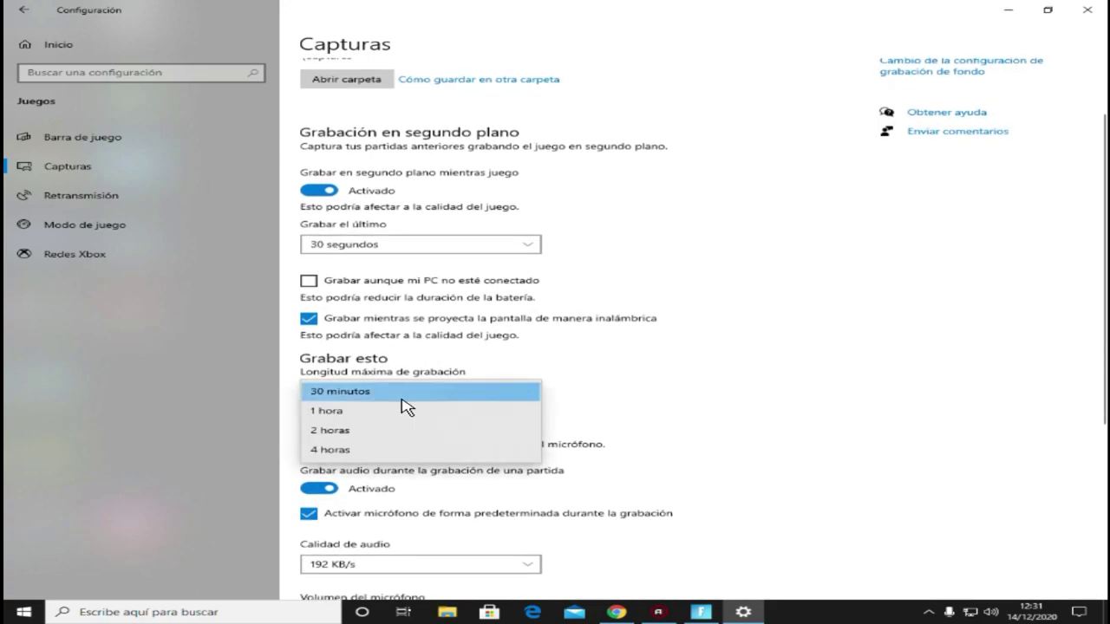
pyautogui.click(401, 394)
# Step: Set the recorded audio quality to 192 KB/s and the recorded video quality to Alta
pyautogui.scroll(-4, 711, 388)
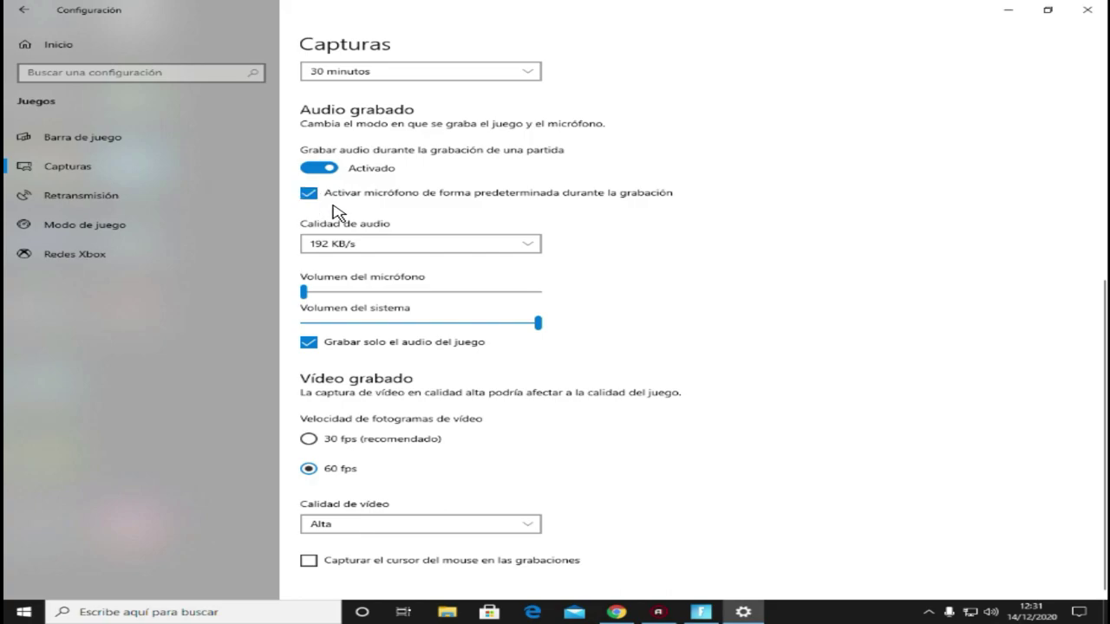
pyautogui.click(413, 246)
pyautogui.click(410, 248)
pyautogui.click(374, 526)
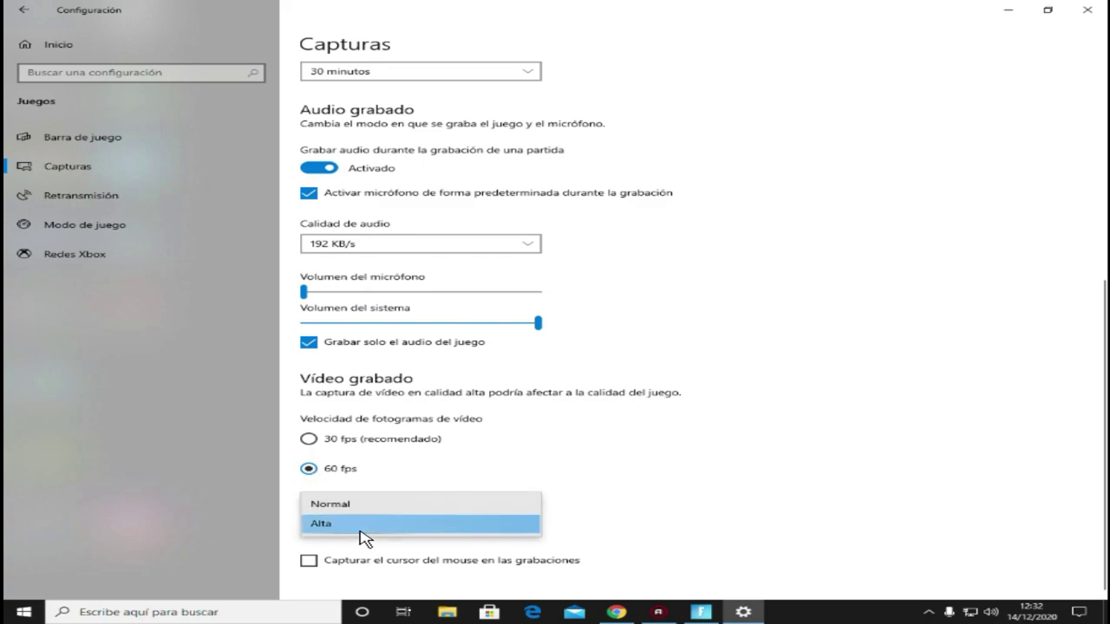
pyautogui.click(320, 525)
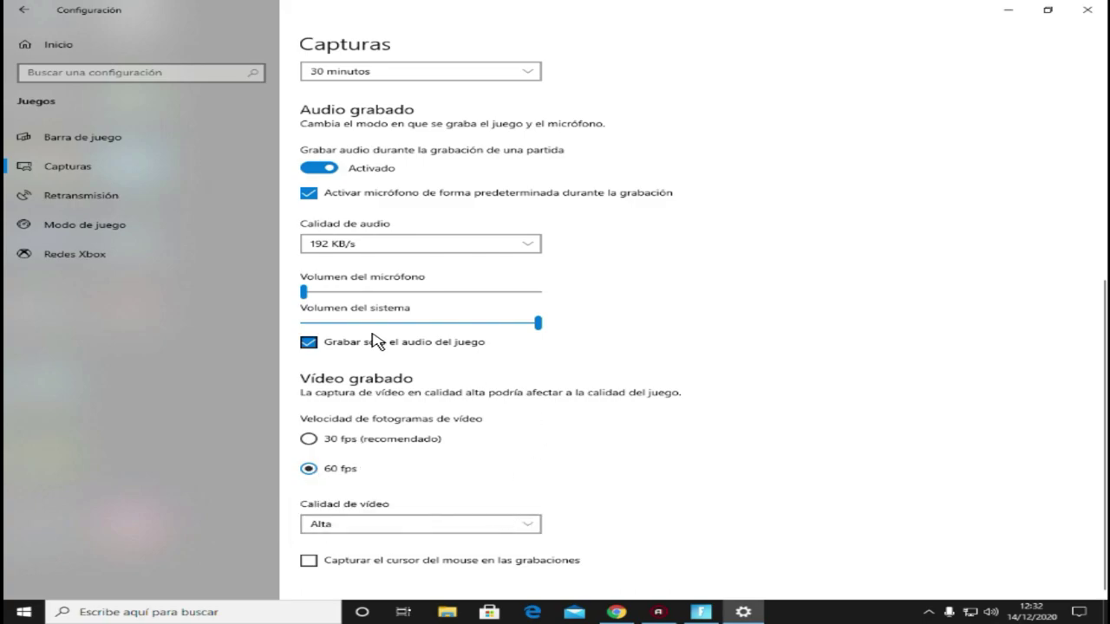
# Step: Review the Retransmisión, Modo de juego and Barra de juego pages, and close Settings
pyautogui.click(139, 206)
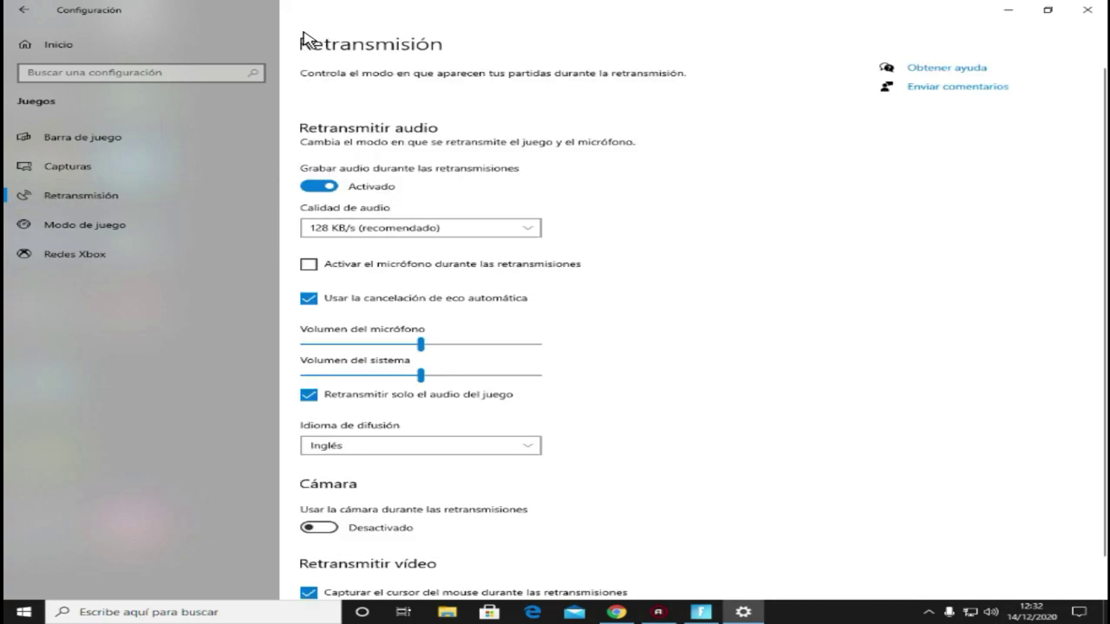
pyautogui.click(154, 227)
pyautogui.click(120, 147)
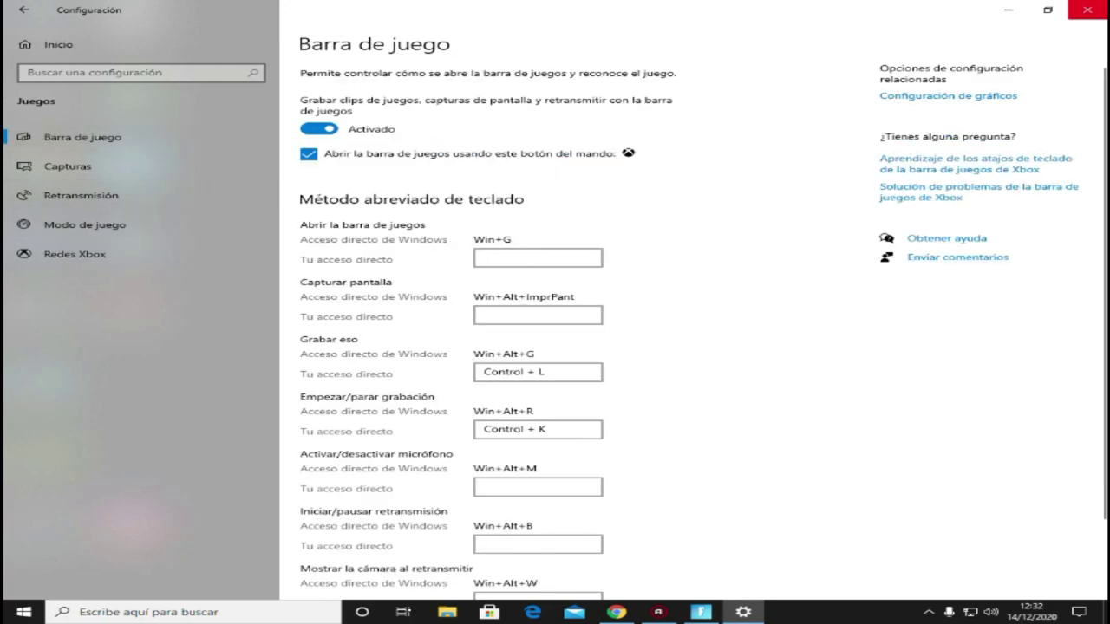
pyautogui.click(1087, 9)
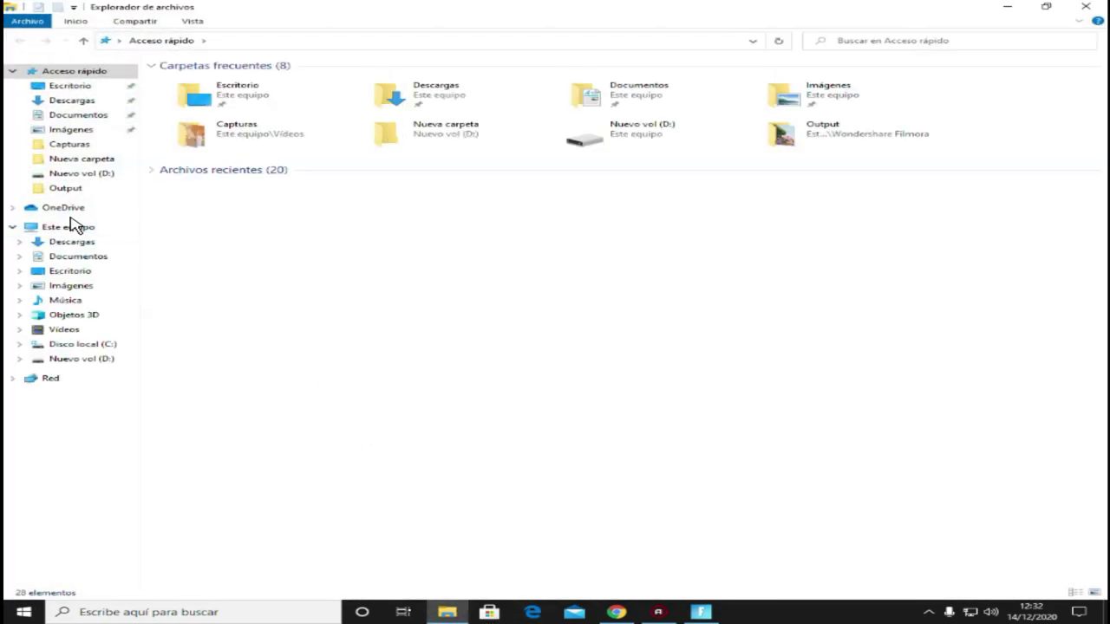
# Step: Open the Capturas folder inside Vídeos in File Explorer to see where clips are stored
pyautogui.click(72, 333)
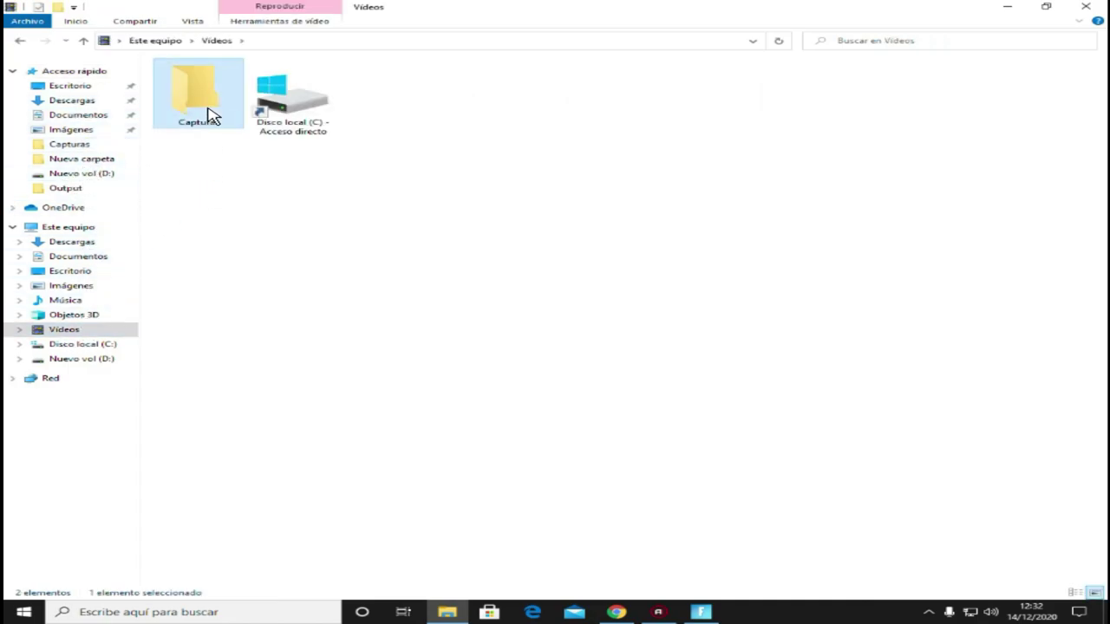
pyautogui.doubleClick(208, 112)
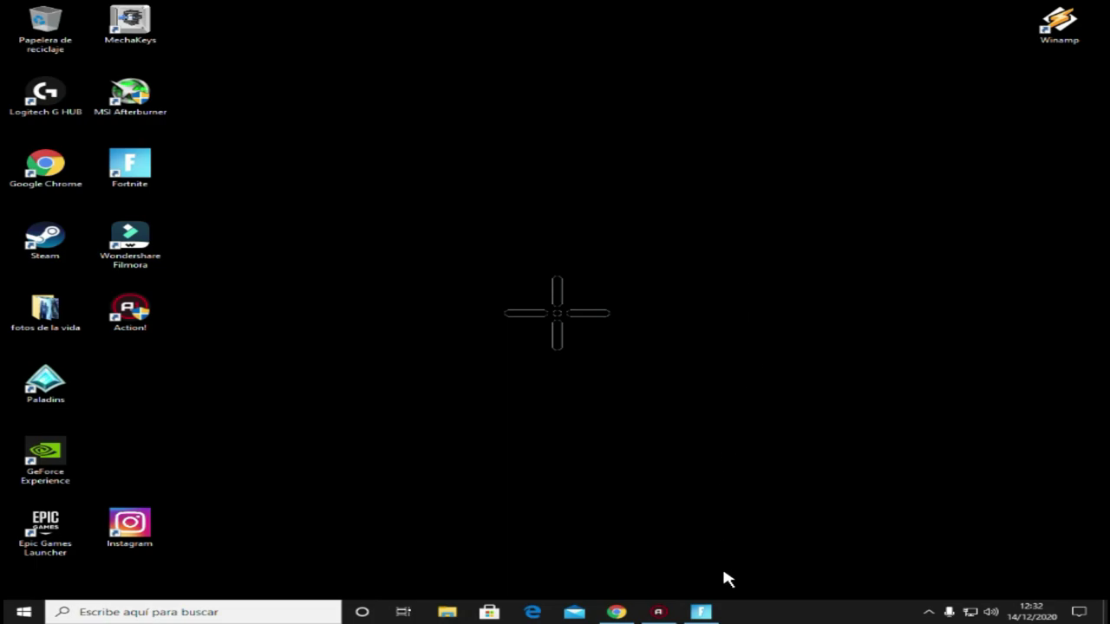
# Step: Switch to the running Fortnite match and move the character forward while swinging the harvesting tool
pyautogui.click(707, 610)
pyautogui.press('Escape')
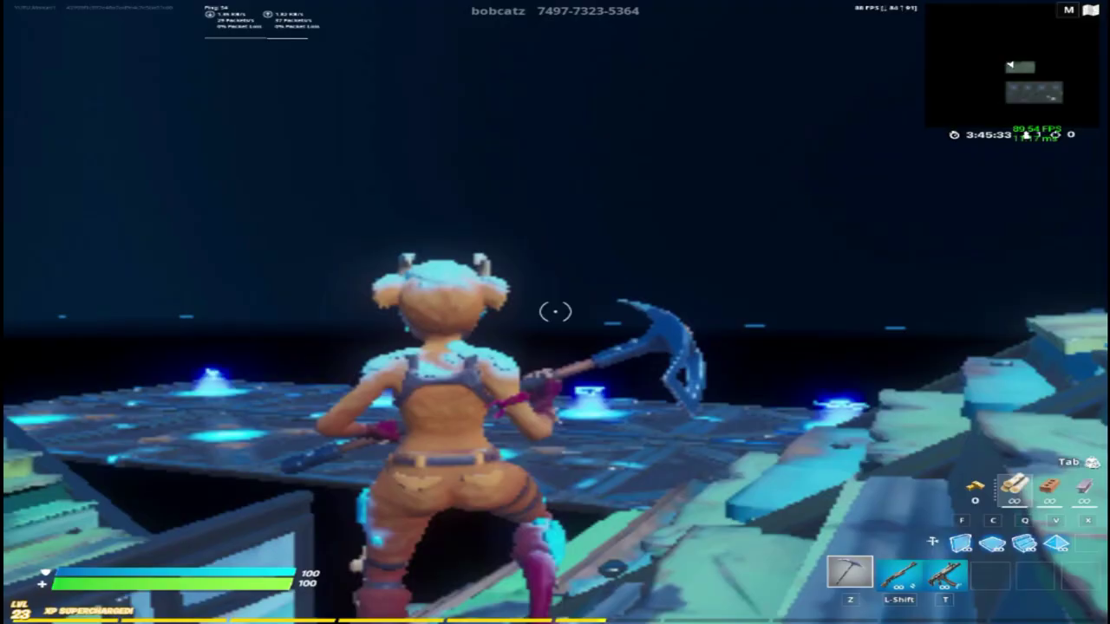
pyautogui.press('w')
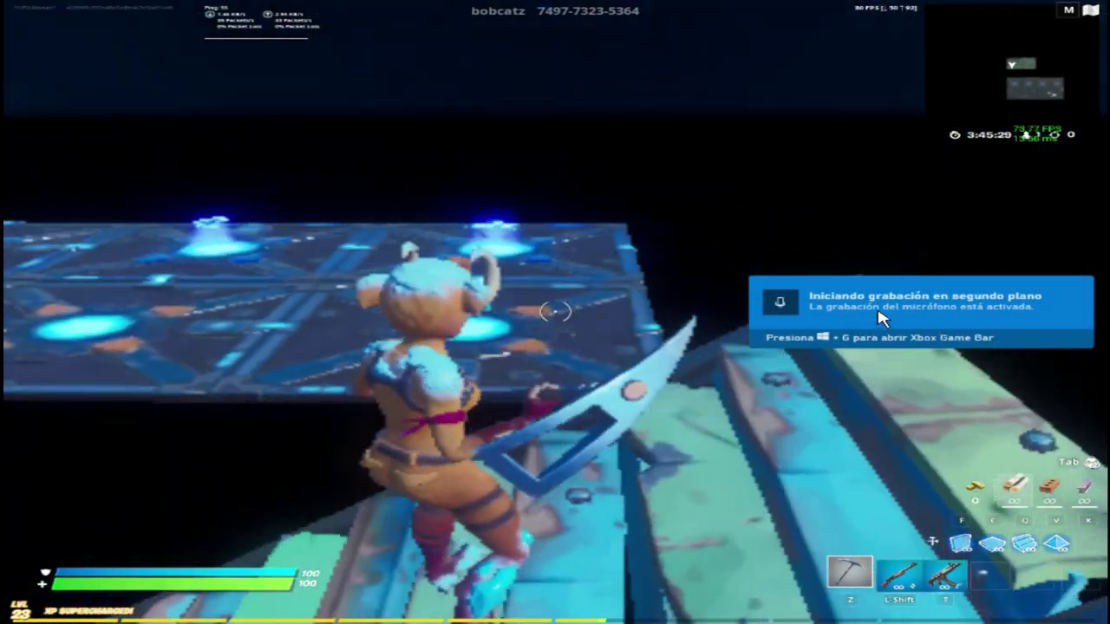
pyautogui.click(555, 311)
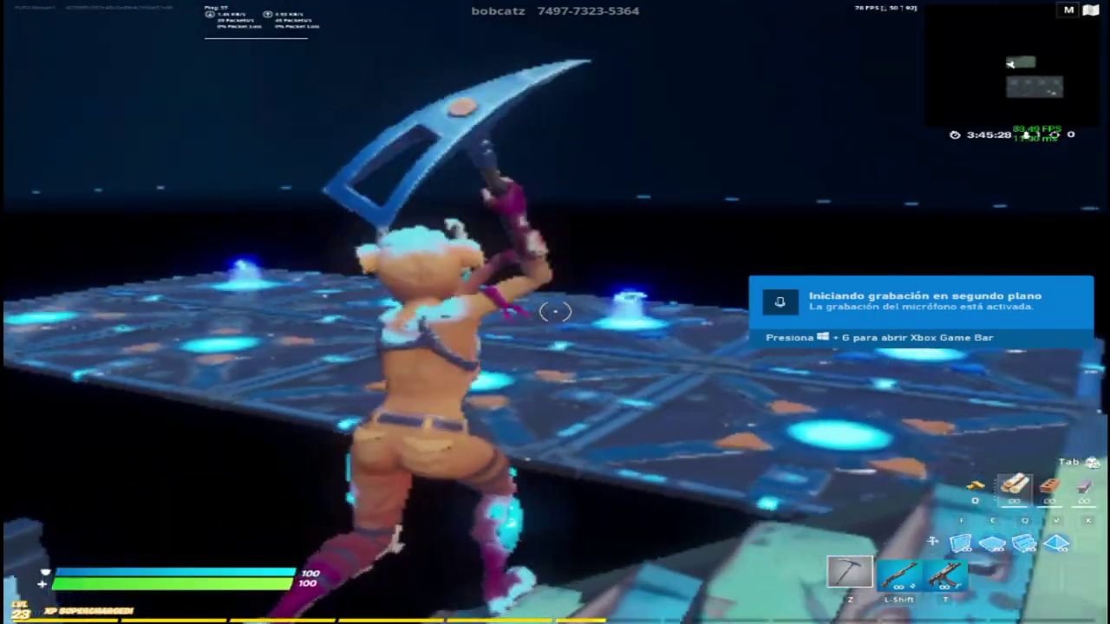
pyautogui.press('w')
pyautogui.click(555, 312)
pyautogui.press('w')
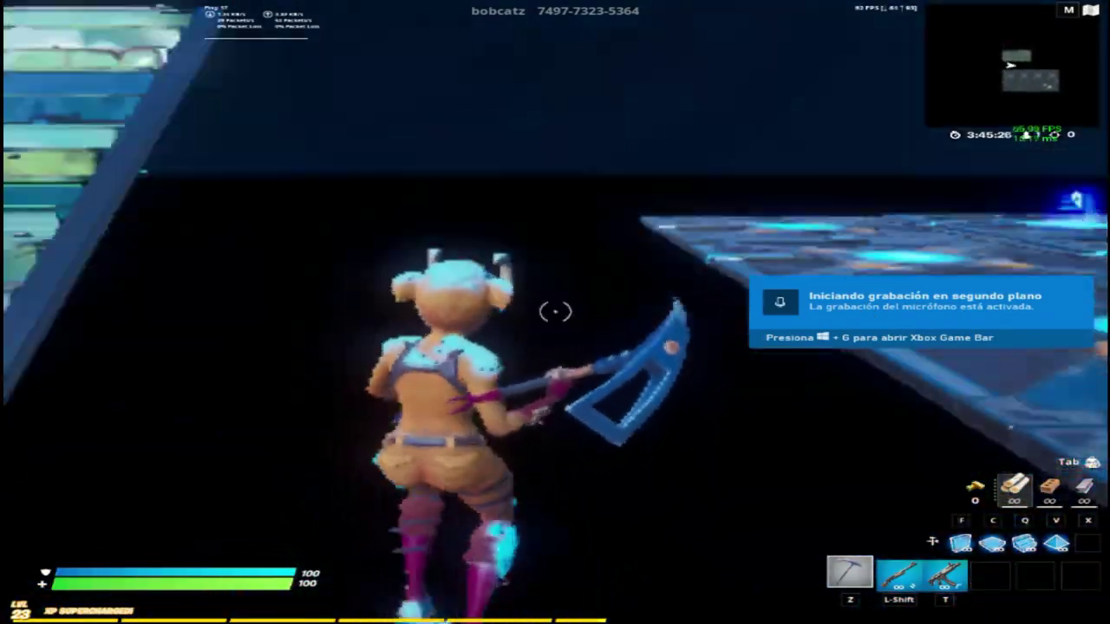
# Step: Build a series of wooden floors, walls and ramps in the match as gameplay for the clip
pyautogui.press('c')
pyautogui.click(555, 312)
pyautogui.press('f')
pyautogui.click(555, 311)
pyautogui.press('q')
pyautogui.press('w')
pyautogui.click(555, 311)
pyautogui.press('z')
pyautogui.press('f')
pyautogui.click(555, 312)
pyautogui.press('q')
pyautogui.click(555, 311)
pyautogui.press('z')
pyautogui.press('f')
pyautogui.click(555, 311)
pyautogui.press('q')
pyautogui.click(555, 311)
pyautogui.press('z')
pyautogui.press('c')
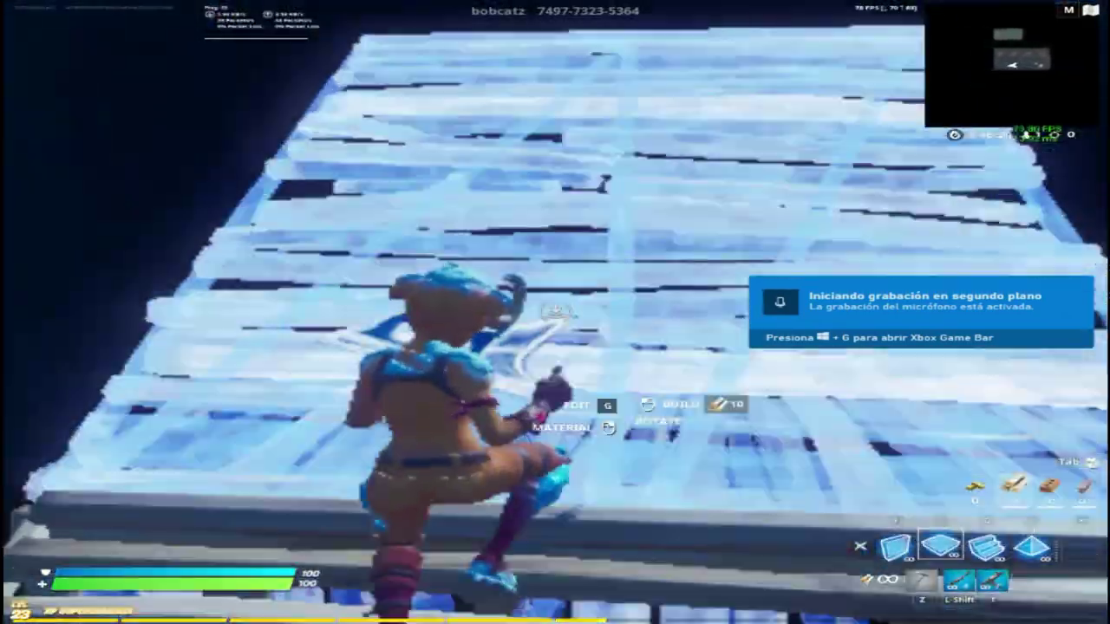
# Step: Save the latest background-recorded gameplay as a clip with Xbox Game Bar while continuing the match
pyautogui.press('1')
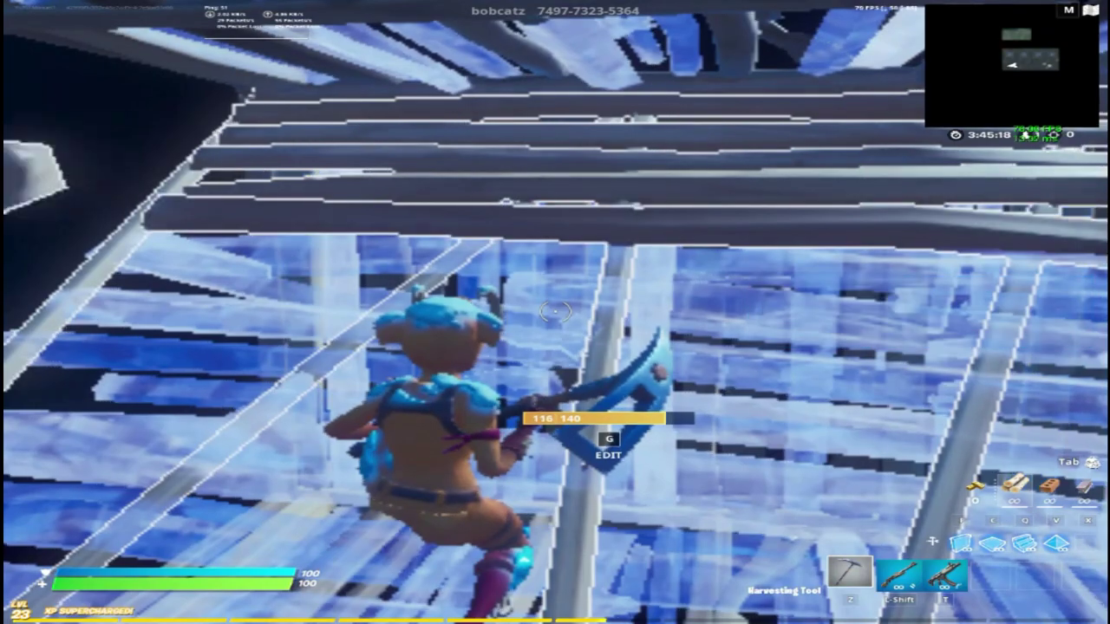
pyautogui.press('q')
pyautogui.press('super+alt+g')
pyautogui.press('z')
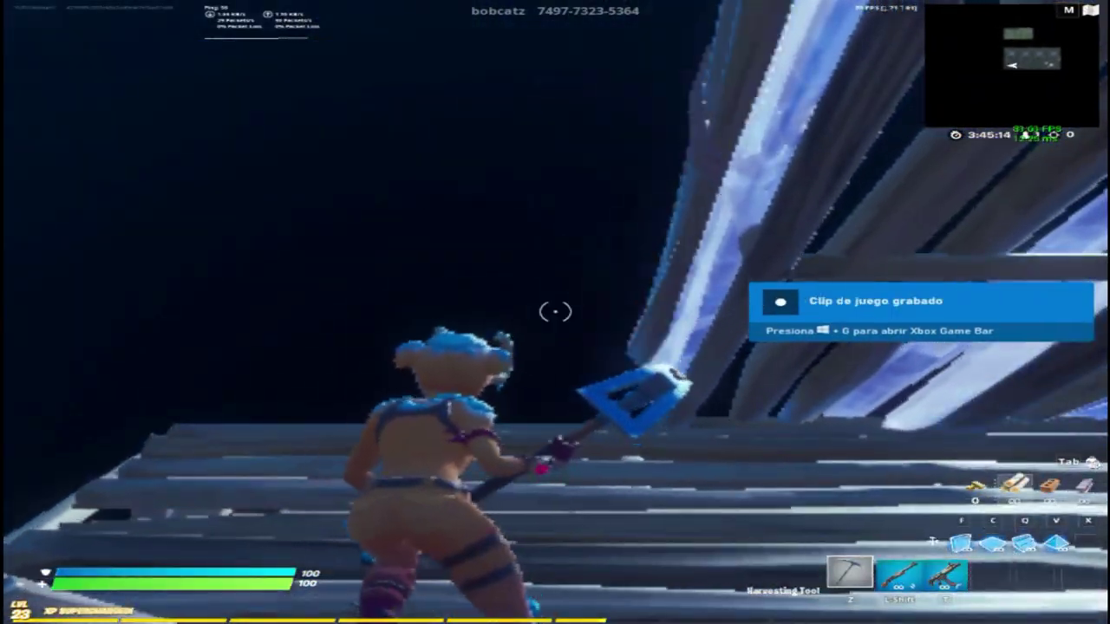
# Step: Switch to File Explorer and open the newly recorded clip from the Capturas folder inside Vídeos
pyautogui.press('super')
pyautogui.press('super')
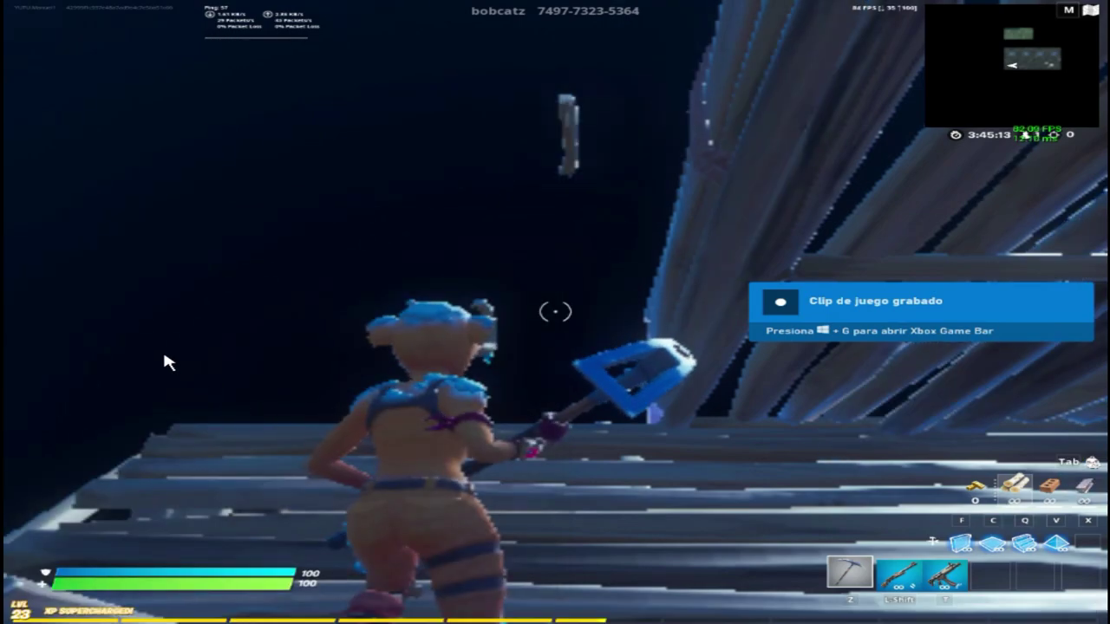
pyautogui.press('super+e')
pyautogui.click(57, 331)
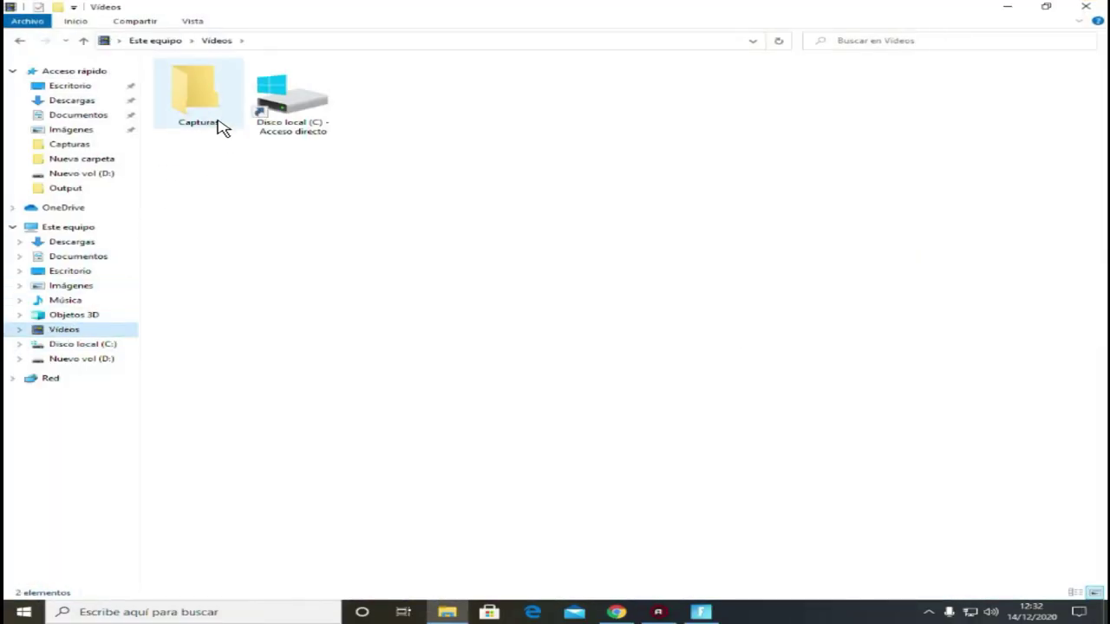
pyautogui.doubleClick(221, 128)
pyautogui.click(224, 193)
pyautogui.doubleClick(224, 193)
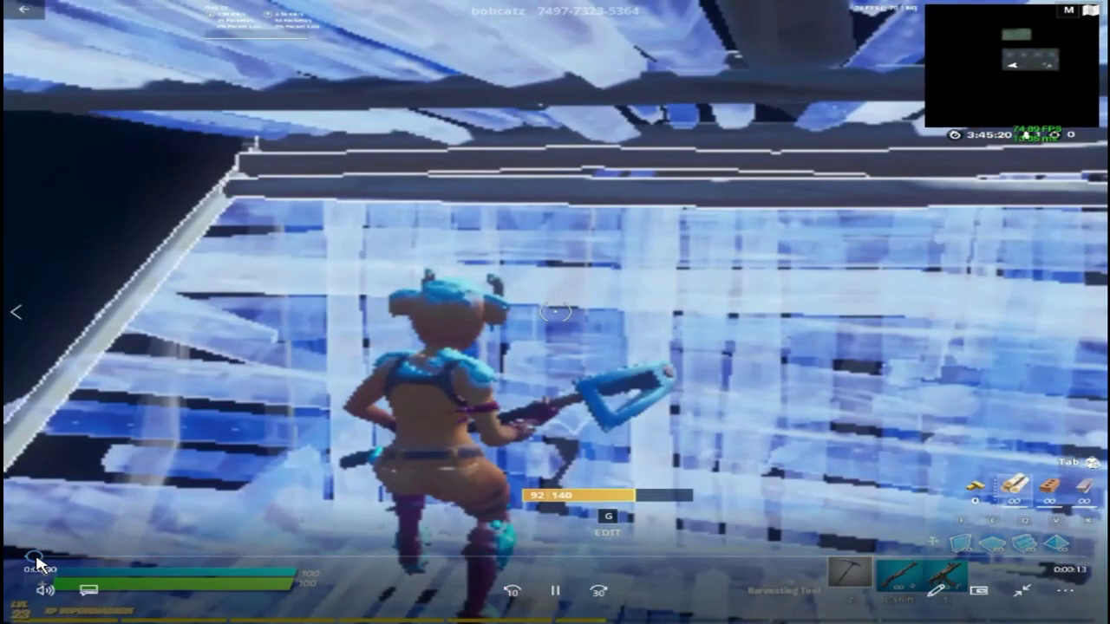
# Step: Play back the opening seconds of the recorded clip, leave full screen and close the window
pyautogui.click(37, 558)
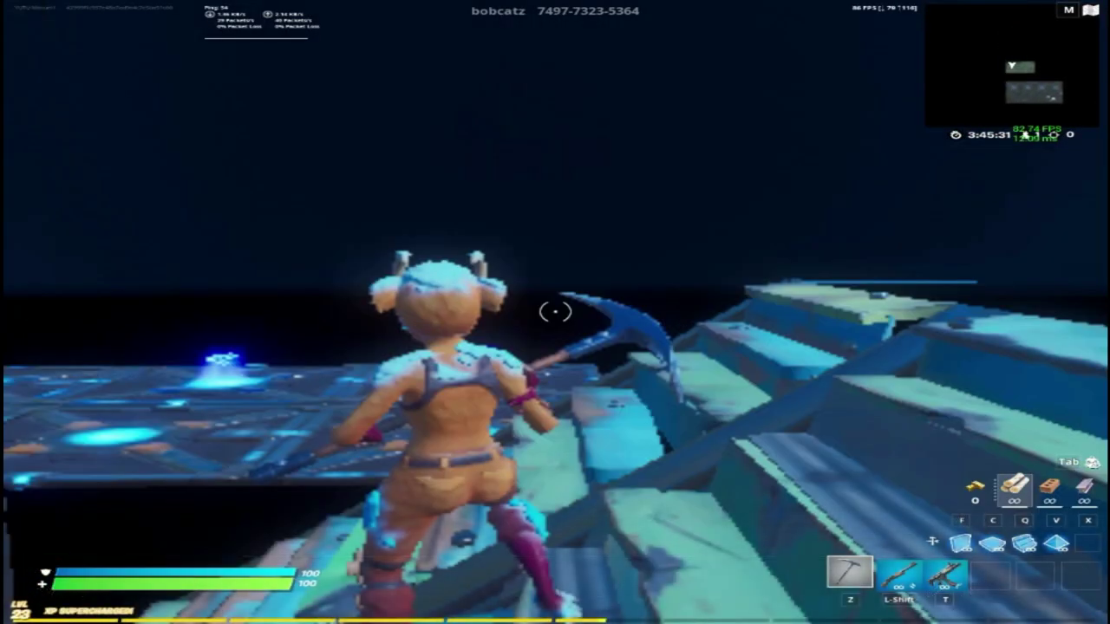
pyautogui.moveTo(347, 528)
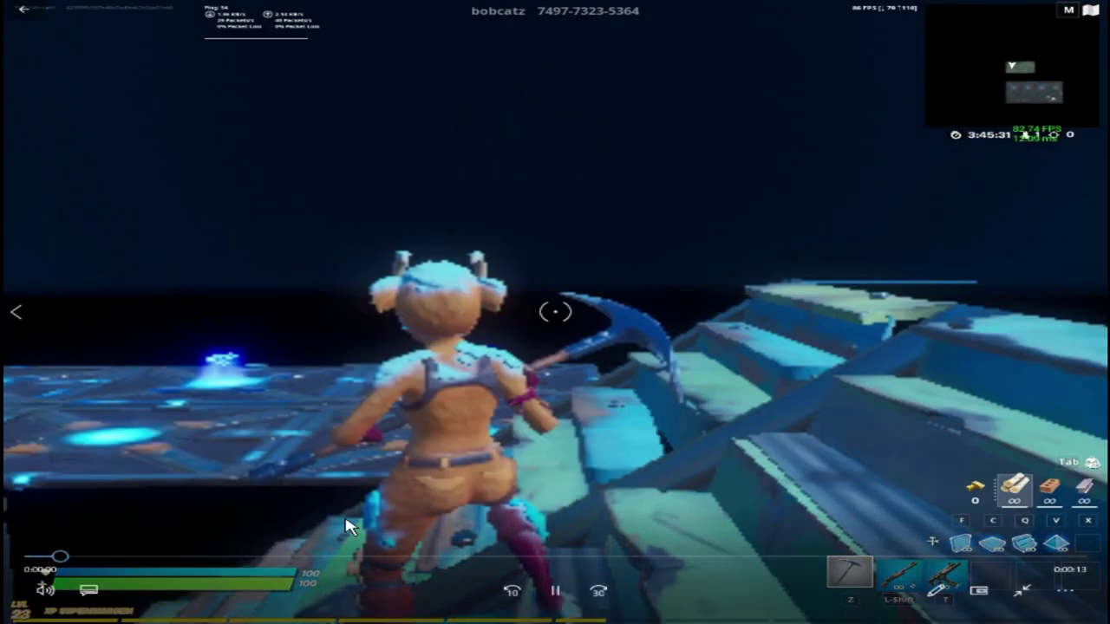
pyautogui.click(556, 596)
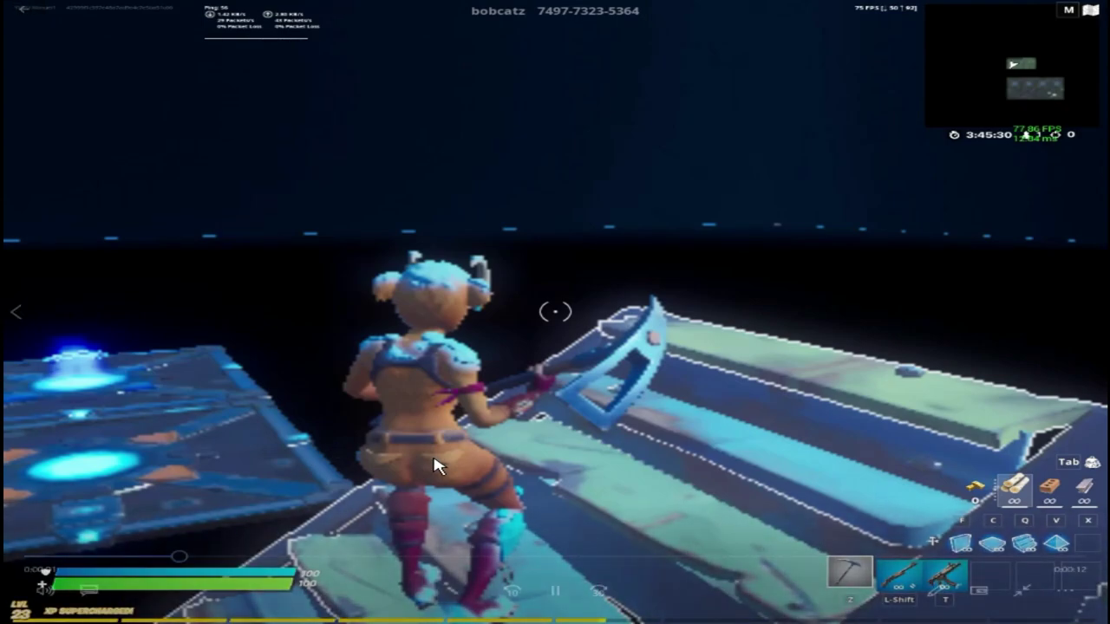
pyautogui.click(95, 556)
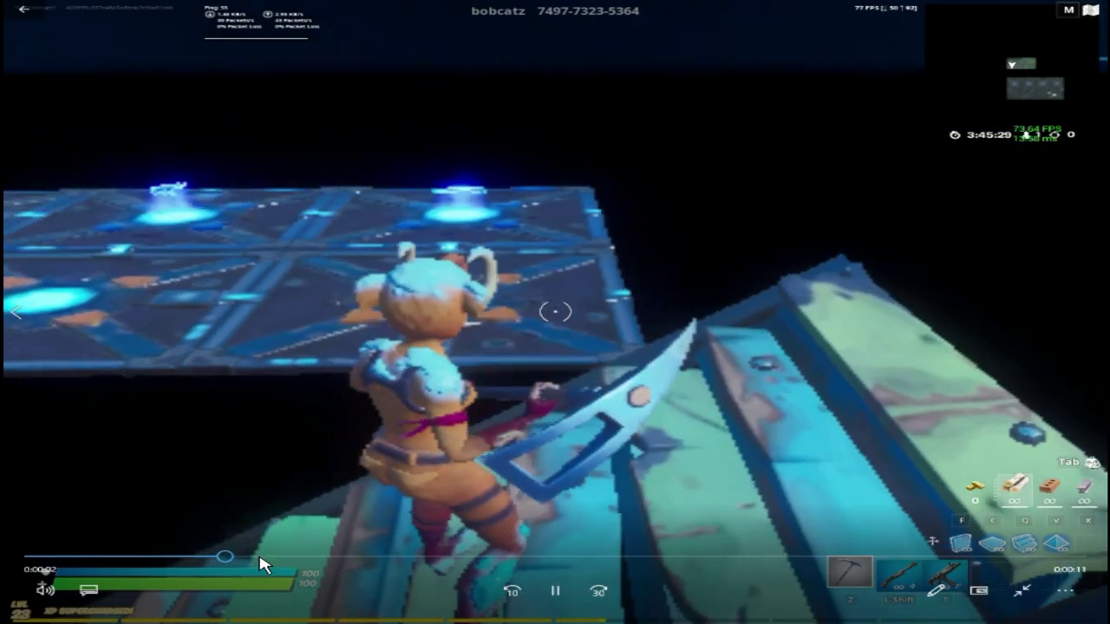
pyautogui.click(1021, 589)
pyautogui.click(1086, 7)
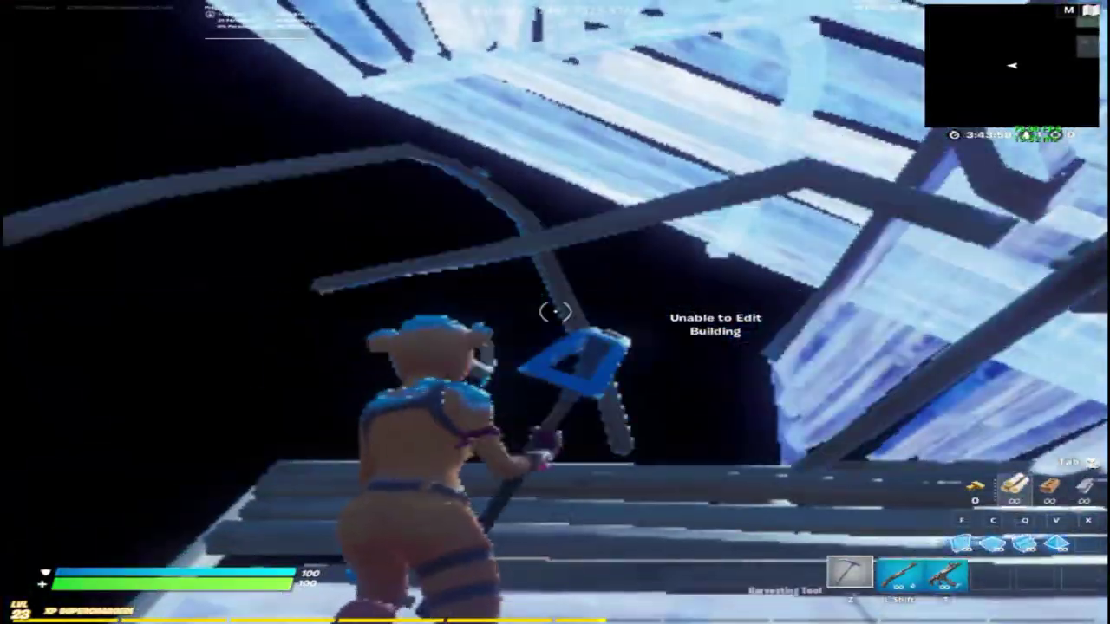
# Step: Return to the Fortnite match and place another wooden ramp, ending with the harvesting tool in hand
pyautogui.press('super')
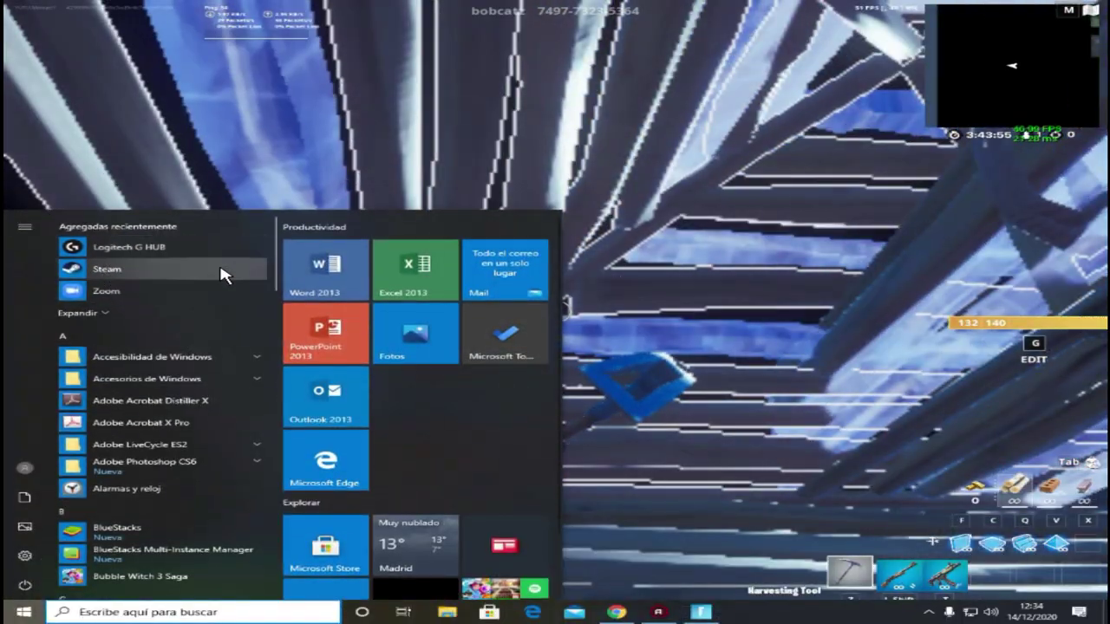
pyautogui.click(691, 238)
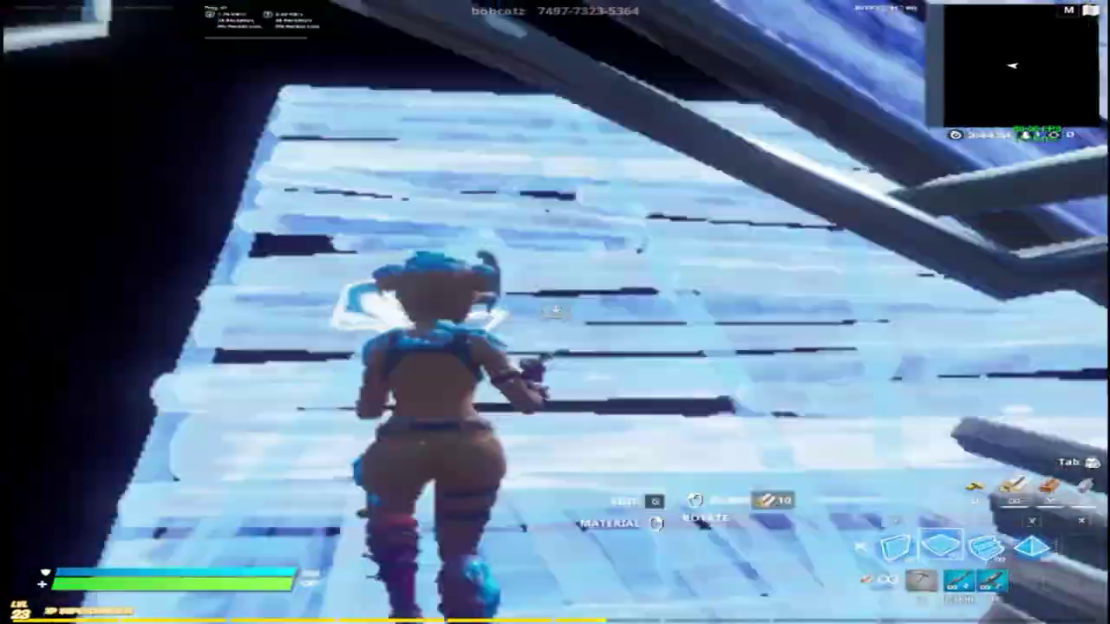
pyautogui.press('f')
pyautogui.press('q')
pyautogui.click(555, 311)
pyautogui.press('z')
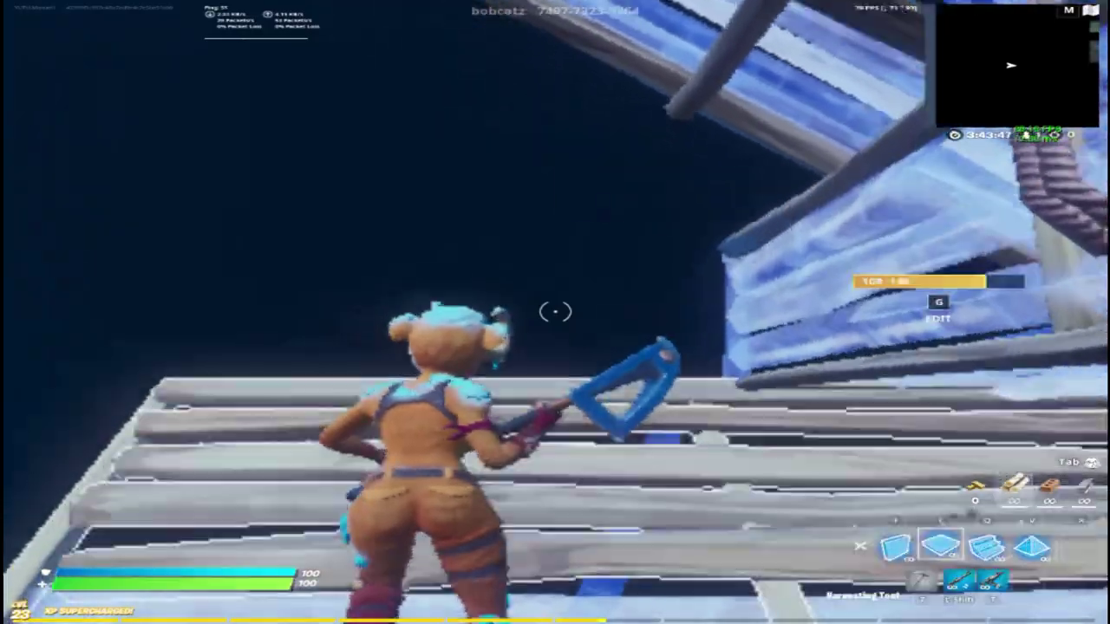
# Step: Equip the pump shotgun and edit the wooden build pieces around the character
pyautogui.click(555, 311)
pyautogui.press('shift')
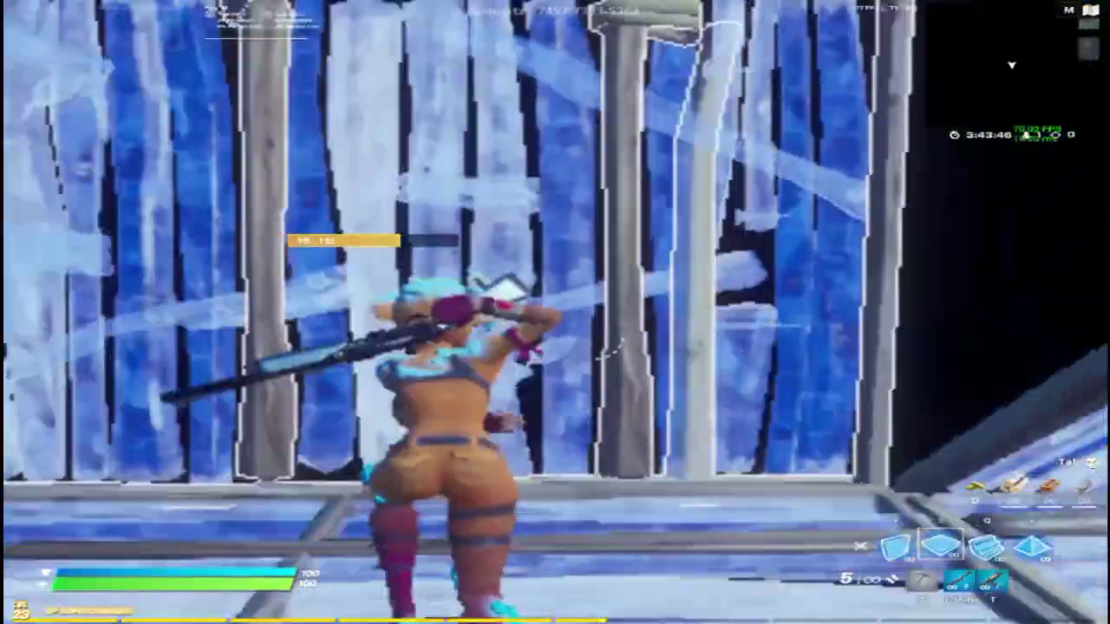
pyautogui.press('g')
pyautogui.click(555, 311)
pyautogui.press('g')
pyautogui.press('g')
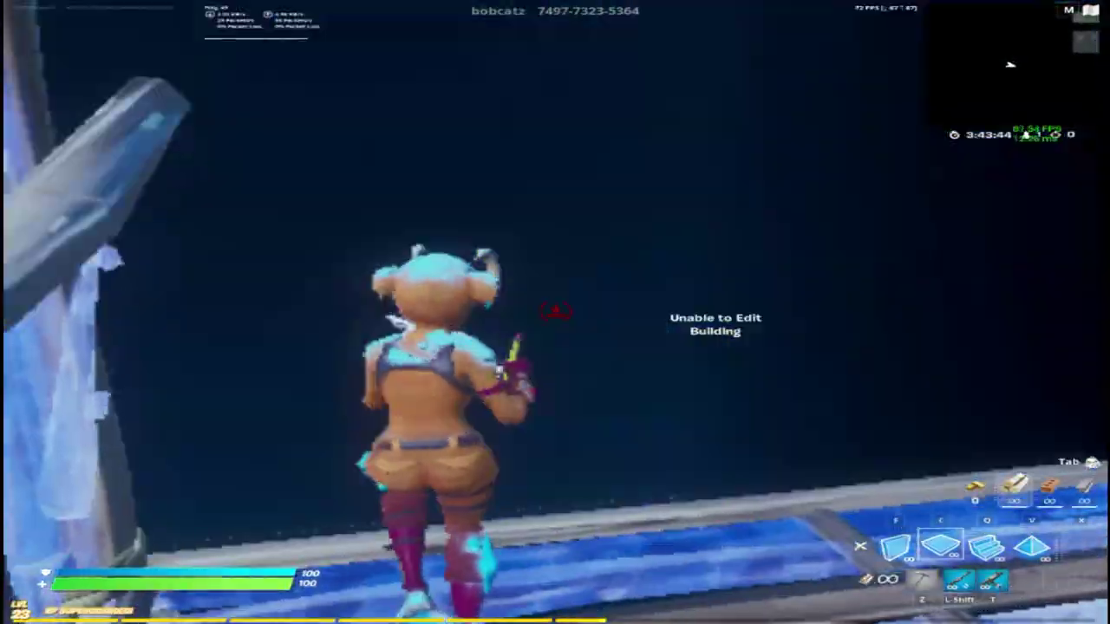
# Step: Place wooden walls around the character, edit one of them, and bring the pump shotgun back in hand
pyautogui.press('f')
pyautogui.click(555, 312)
pyautogui.press('shift')
pyautogui.press('g')
pyautogui.click(555, 311)
pyautogui.press('f')
pyautogui.click(555, 312)
pyautogui.press('shift')
# Step: Add wooden cone pieces inside the structure, switching back to the pump shotgun after each placement
pyautogui.press('f')
pyautogui.press('shift')
pyautogui.press('v')
pyautogui.click(555, 312)
pyautogui.press('shift')
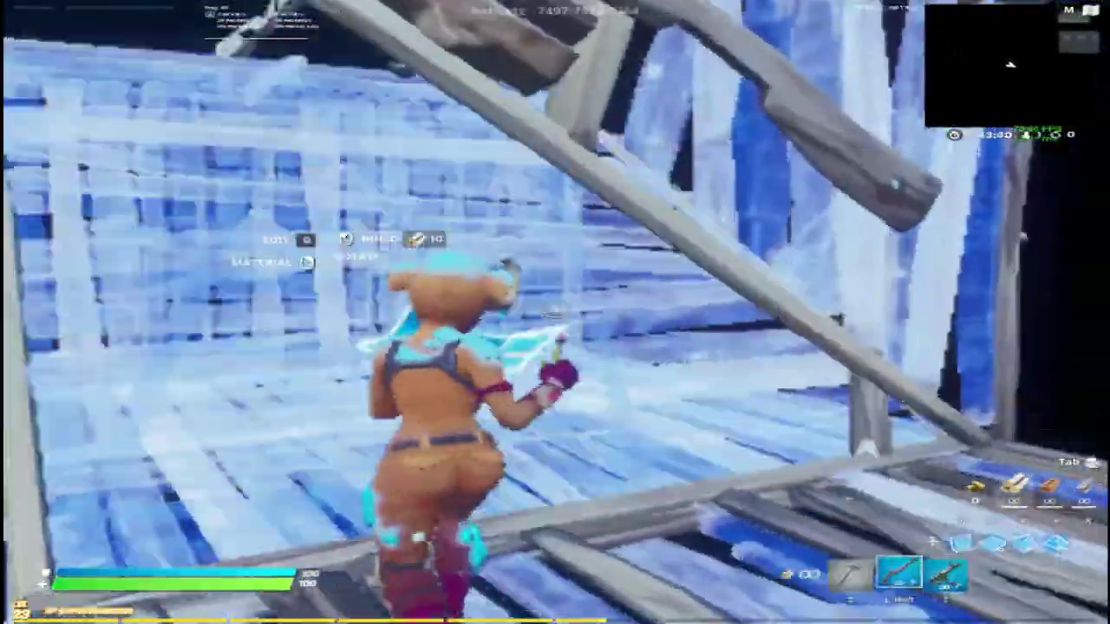
pyautogui.press('v')
pyautogui.click(555, 311)
pyautogui.press('shift')
# Step: Build upward from the wooden structure with a ramp and a wall
pyautogui.press('q')
pyautogui.click(555, 311)
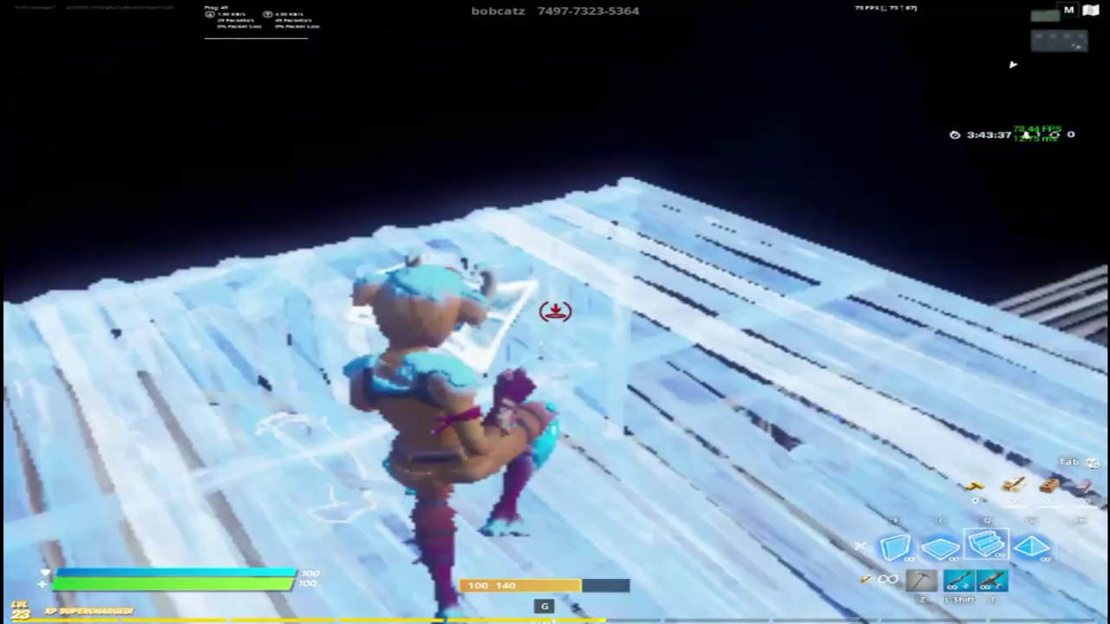
pyautogui.press('f')
pyautogui.click(555, 312)
pyautogui.press('z')
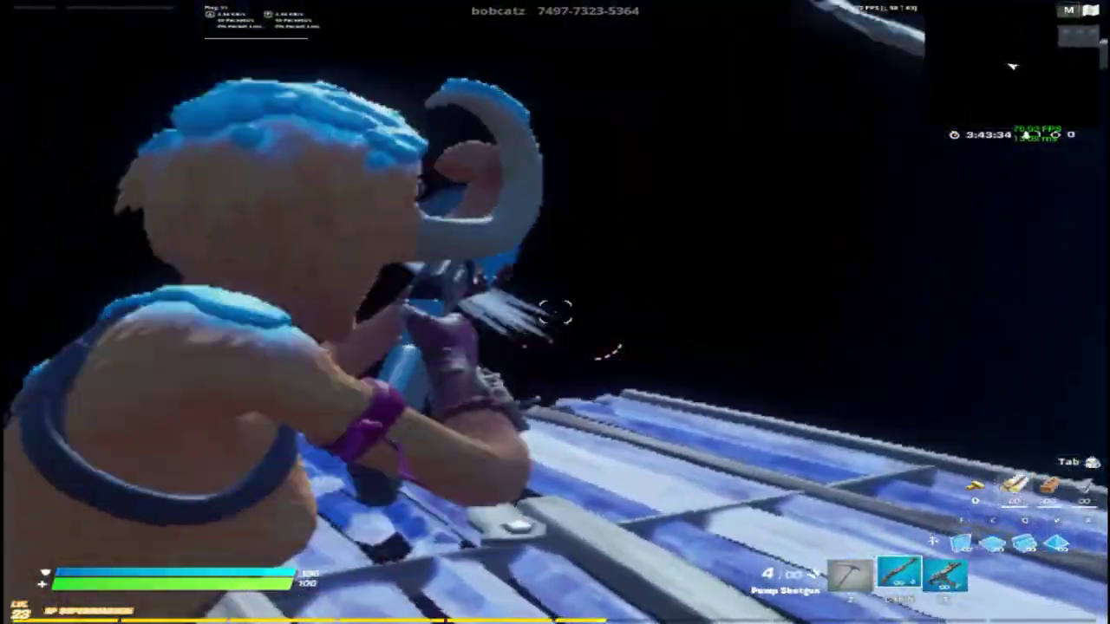
# Step: Place a further wooden ramp at the top of the build and re-equip the pump shotgun
pyautogui.press('q')
pyautogui.click(555, 311)
pyautogui.press('shift')
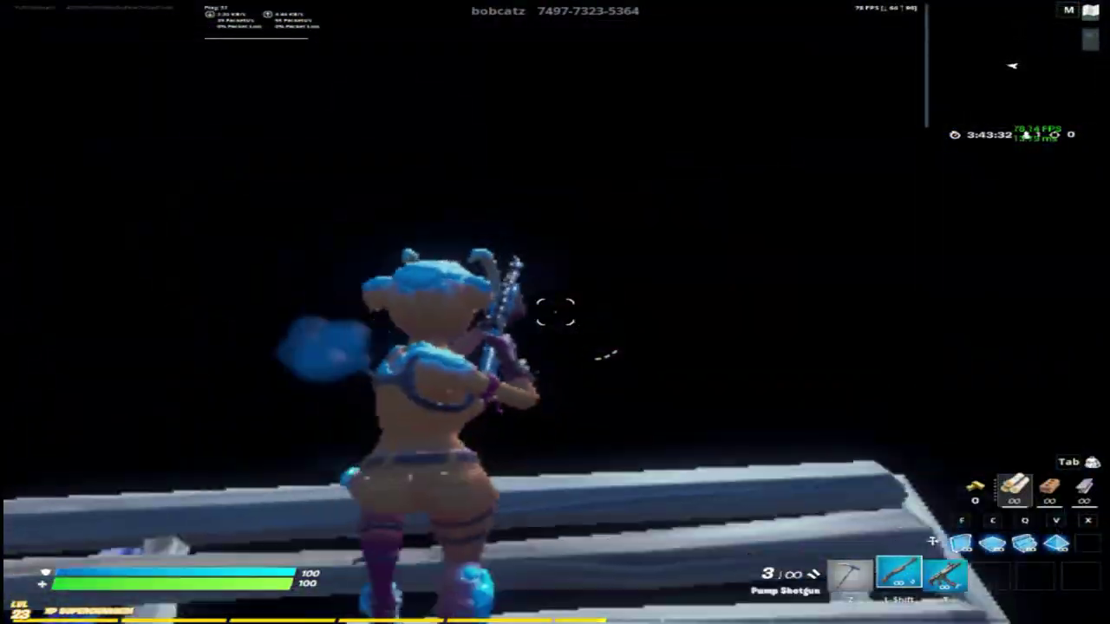